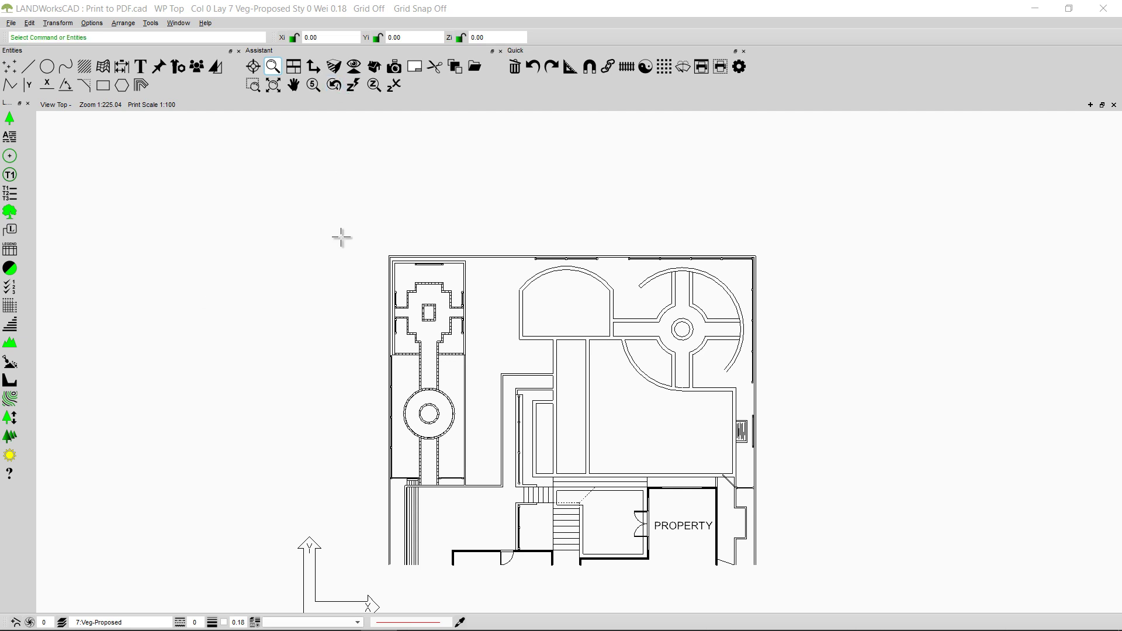
- Pan the site plan up and tile Layout Draw-A and View Top side by side
middle_click_drag(342, 238, 330, 173)
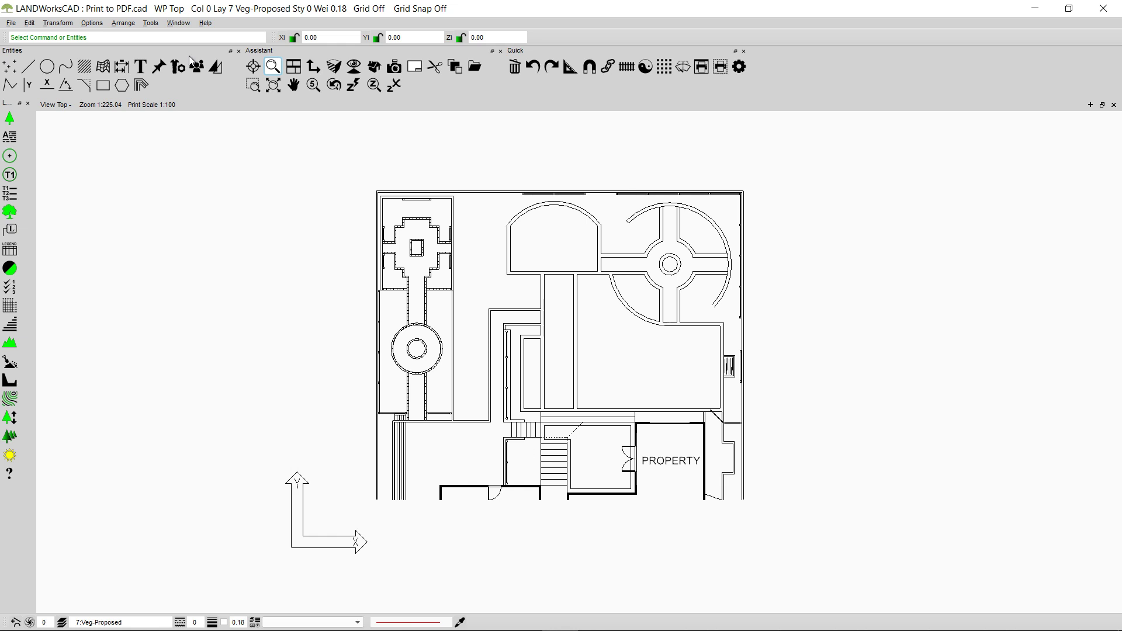
left_click(179, 25)
left_click(182, 34)
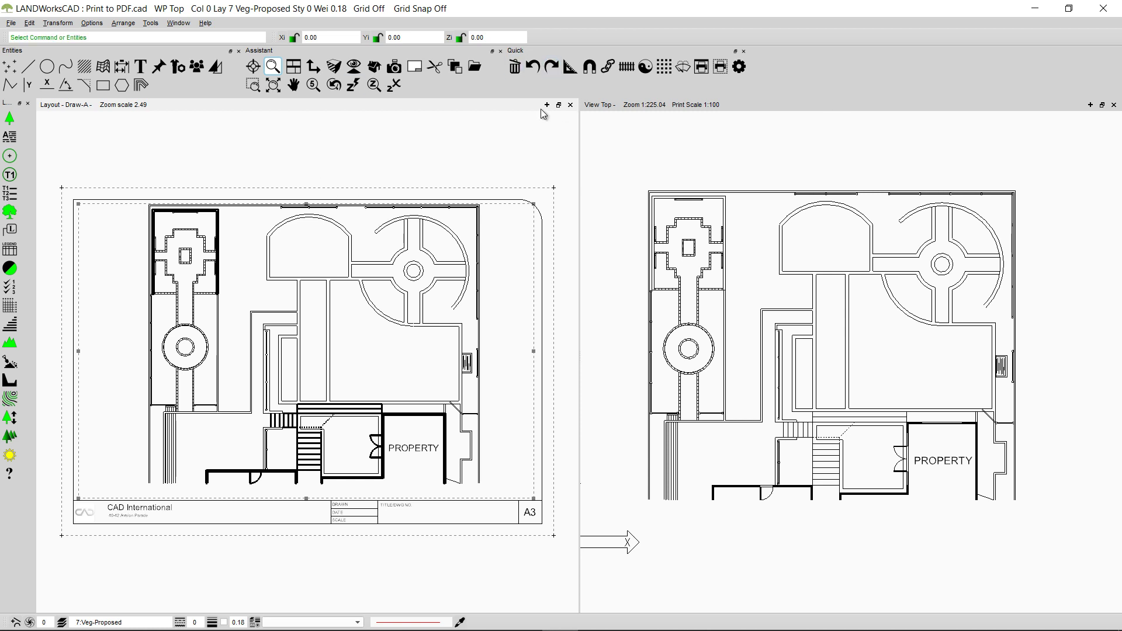
- Maximize the Layout Draw-A window so the A3 sheet with title block fills the area
left_click(559, 104)
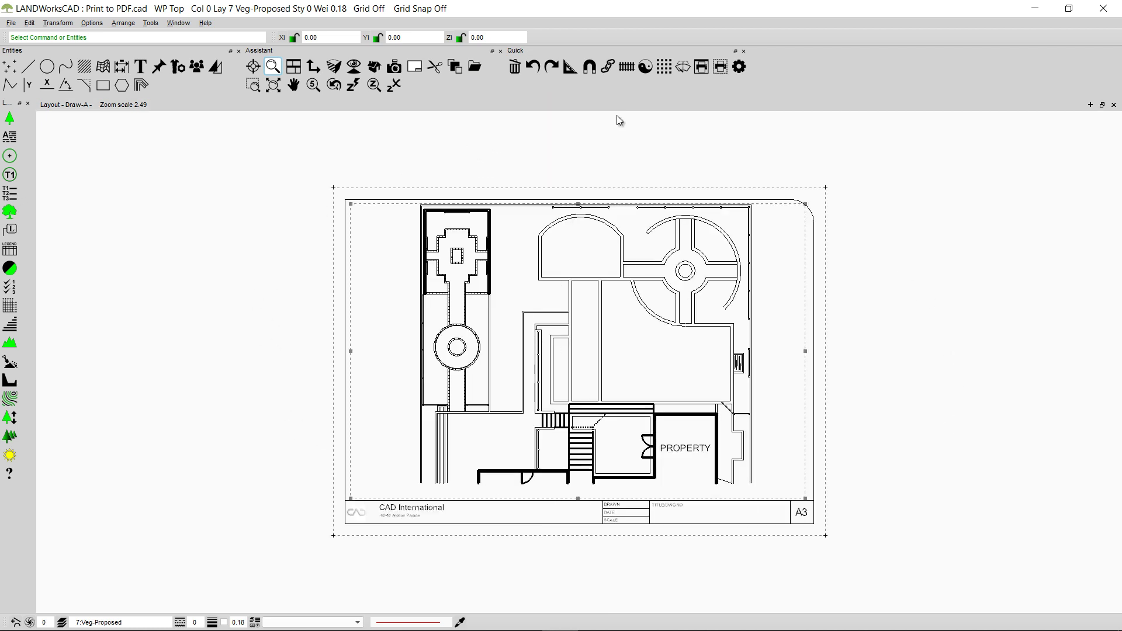
left_click(704, 66)
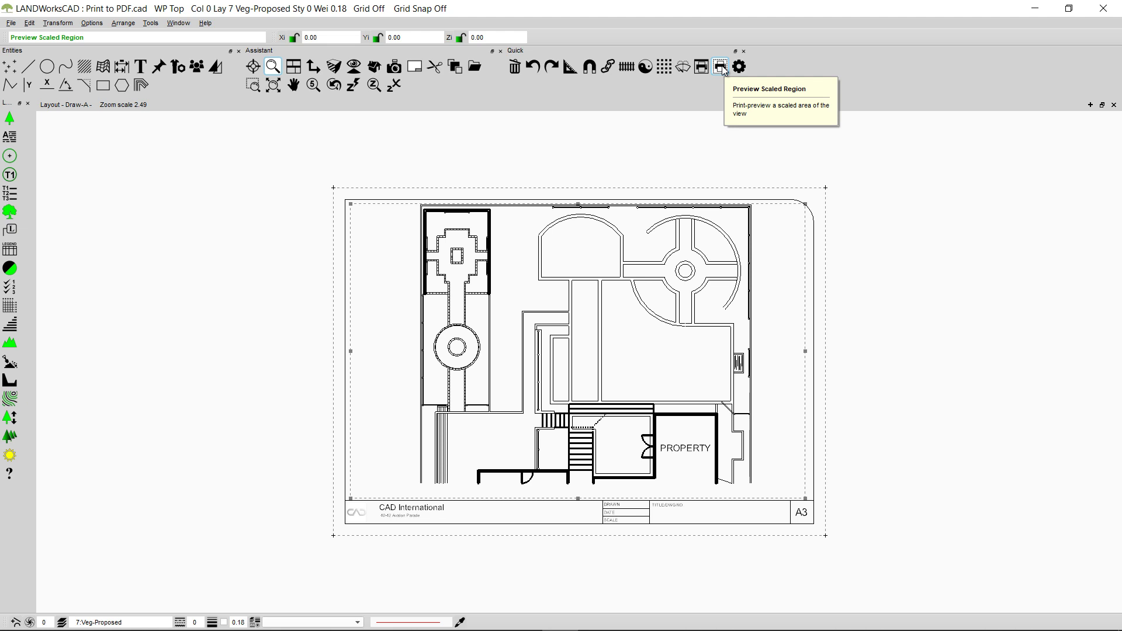
- Try and cancel Preview Scaled Region, then open the Preview View of the layout sheet
left_click(721, 67)
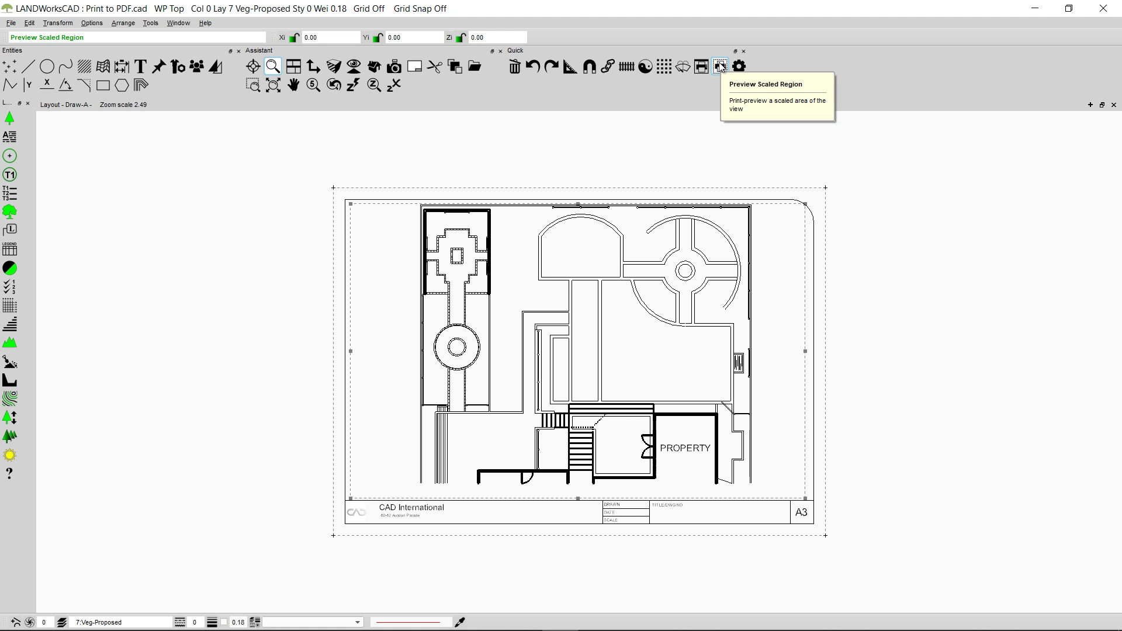
left_click(721, 67)
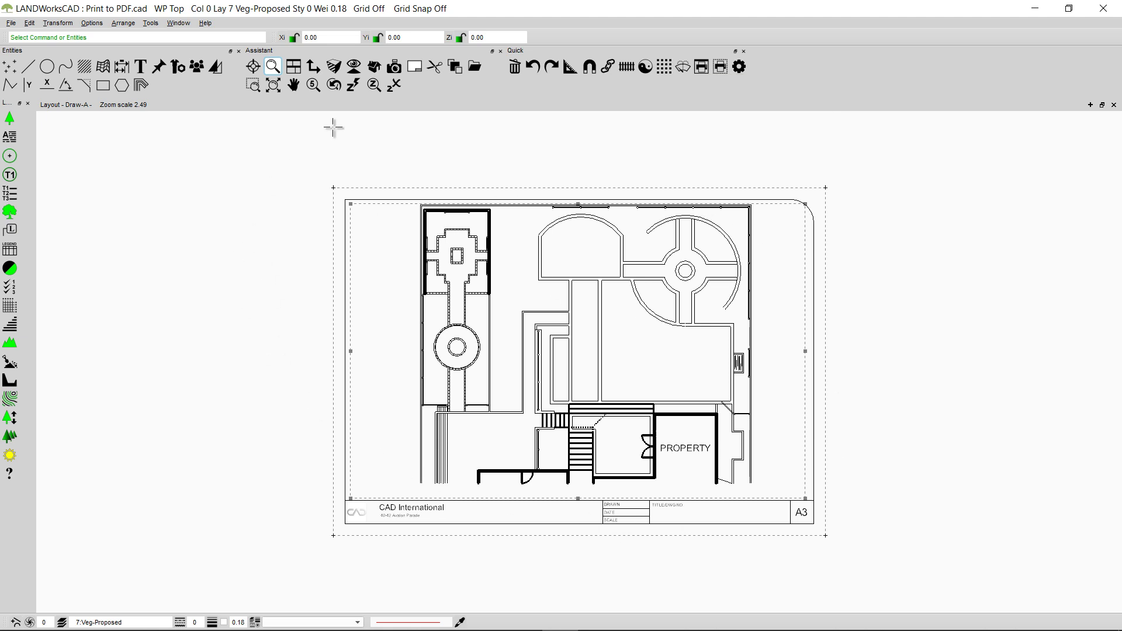
left_click(703, 68)
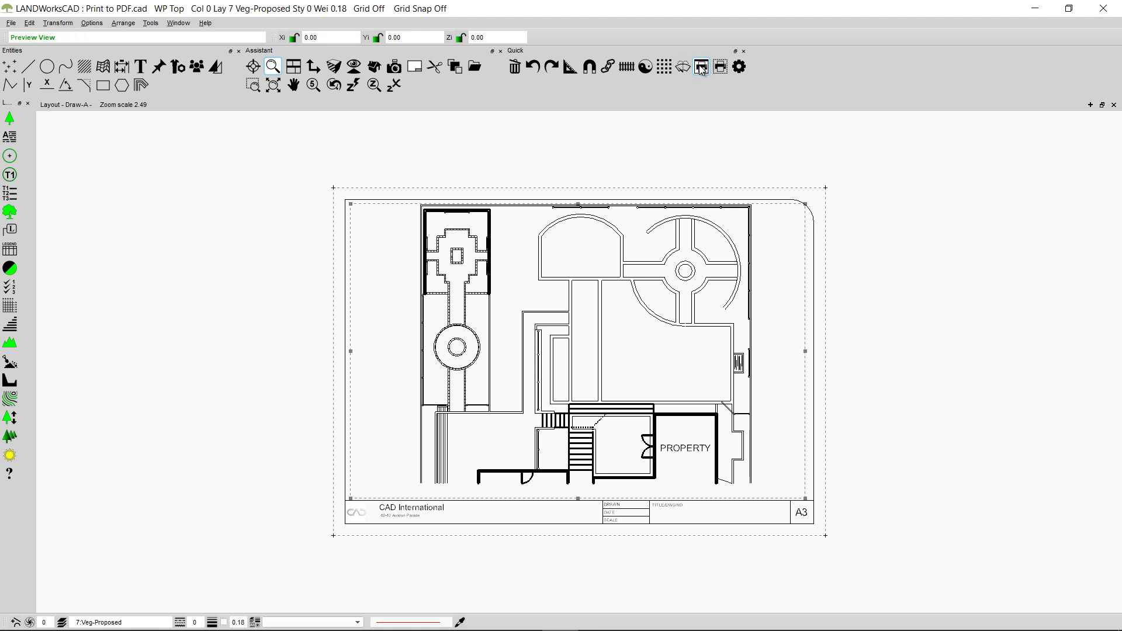
left_click(702, 68)
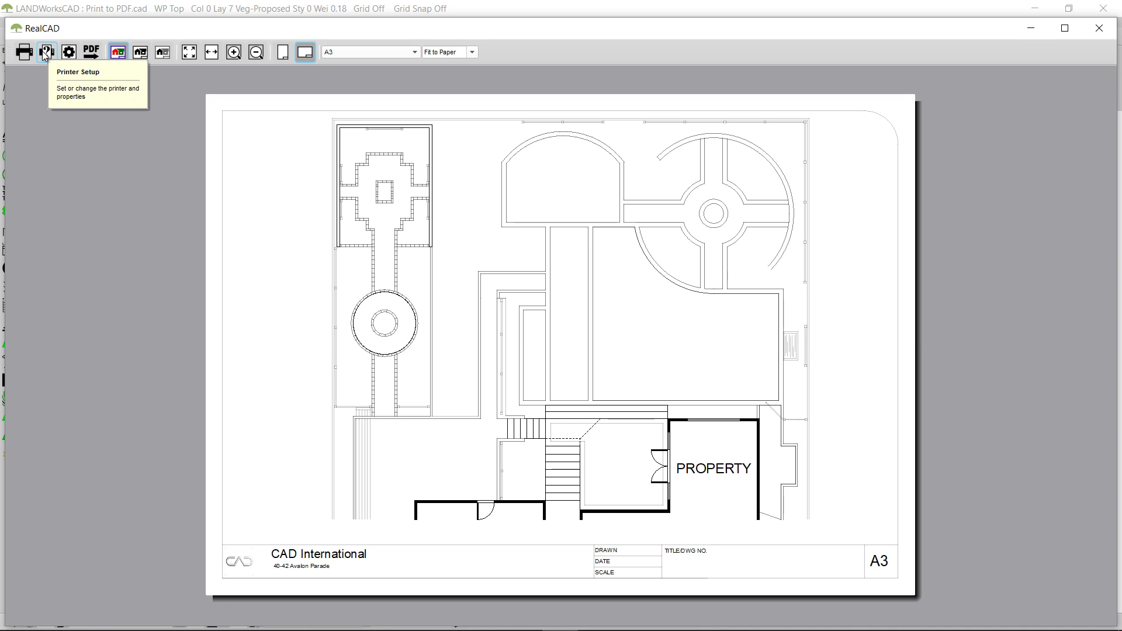
- Switch the RealCAD print preview of the layout to PDF mode
left_click(92, 52)
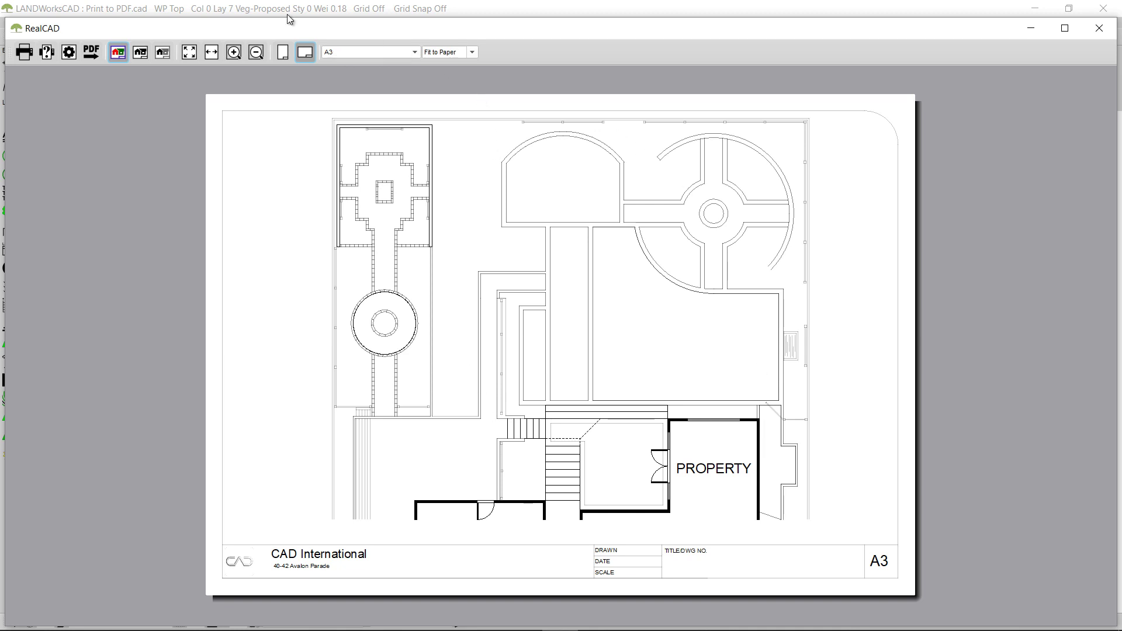
- Turn PDF output mode on and choose A3 as the PDF paper size
left_click(416, 53)
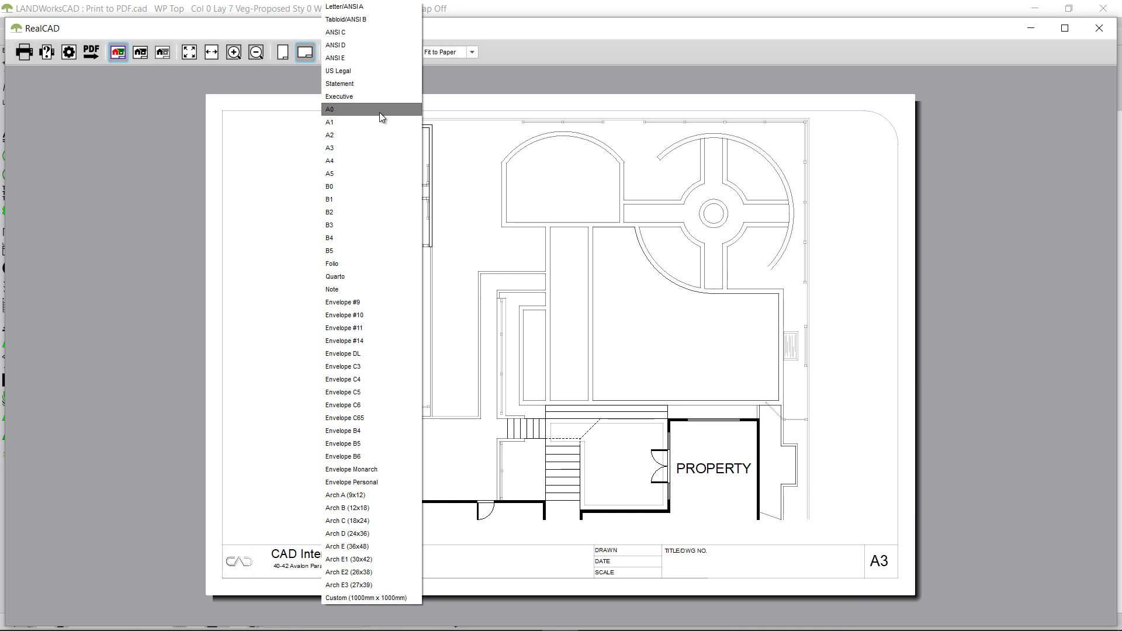
left_click(452, 78)
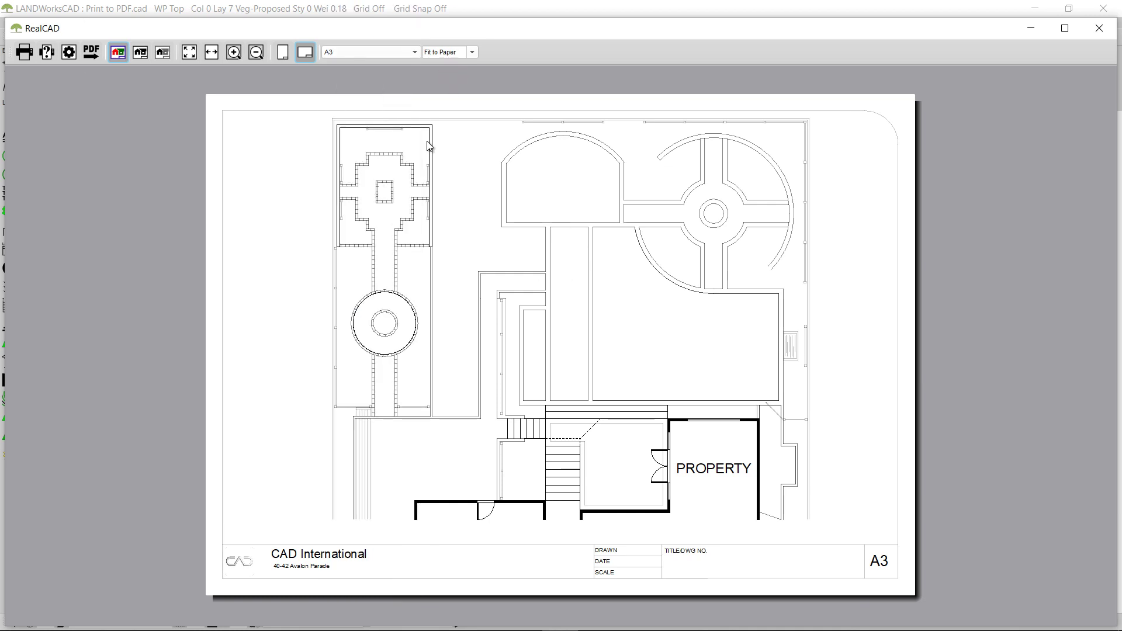
left_click(90, 53)
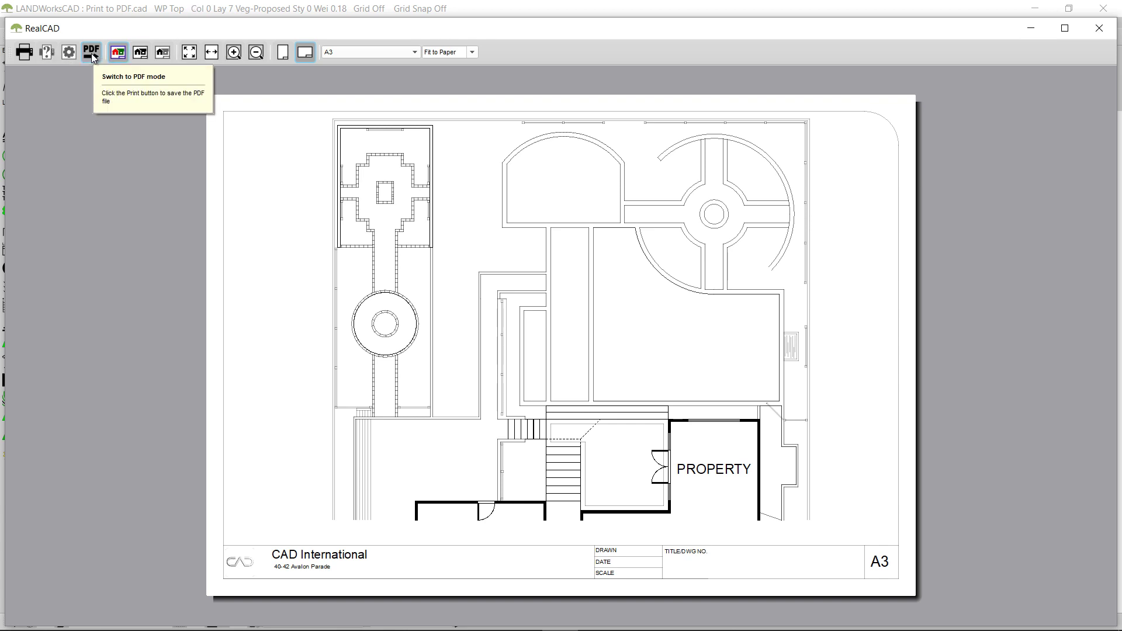
left_click(415, 52)
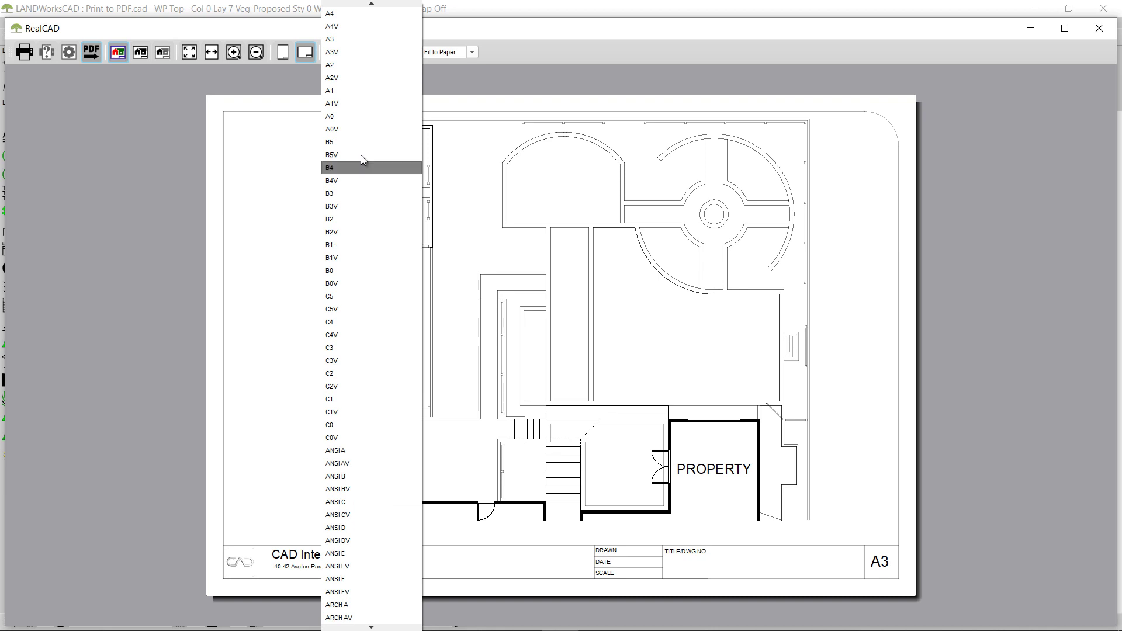
left_click(344, 38)
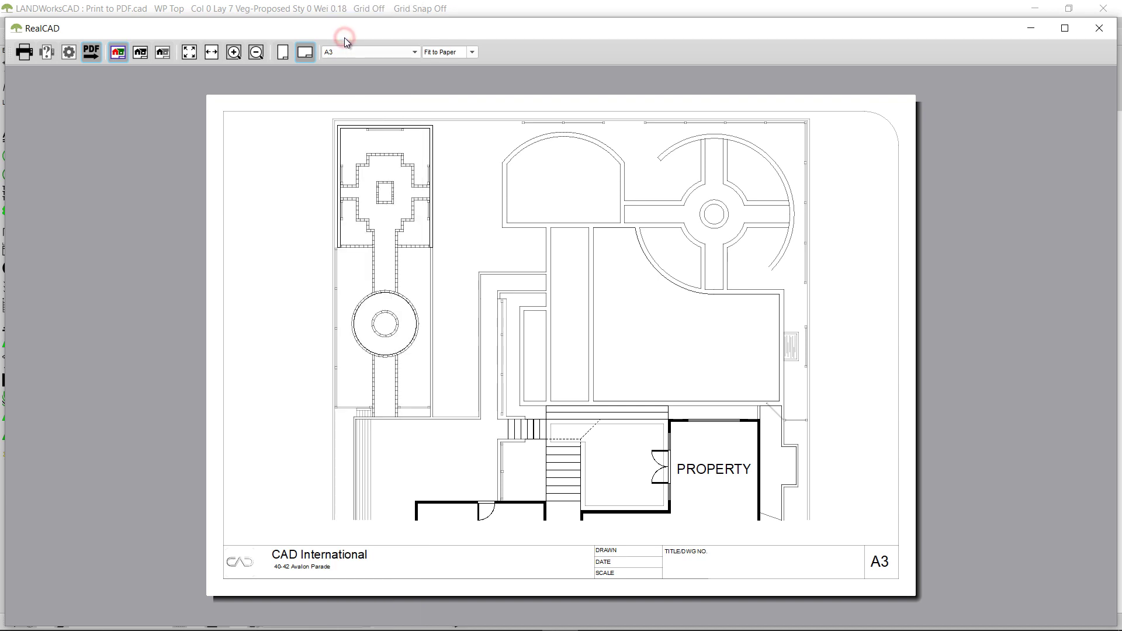
- Save the sheet as Print to PDF.pdf in Documents\Architecture, removing the extra 'cad.' from the name
left_click(24, 56)
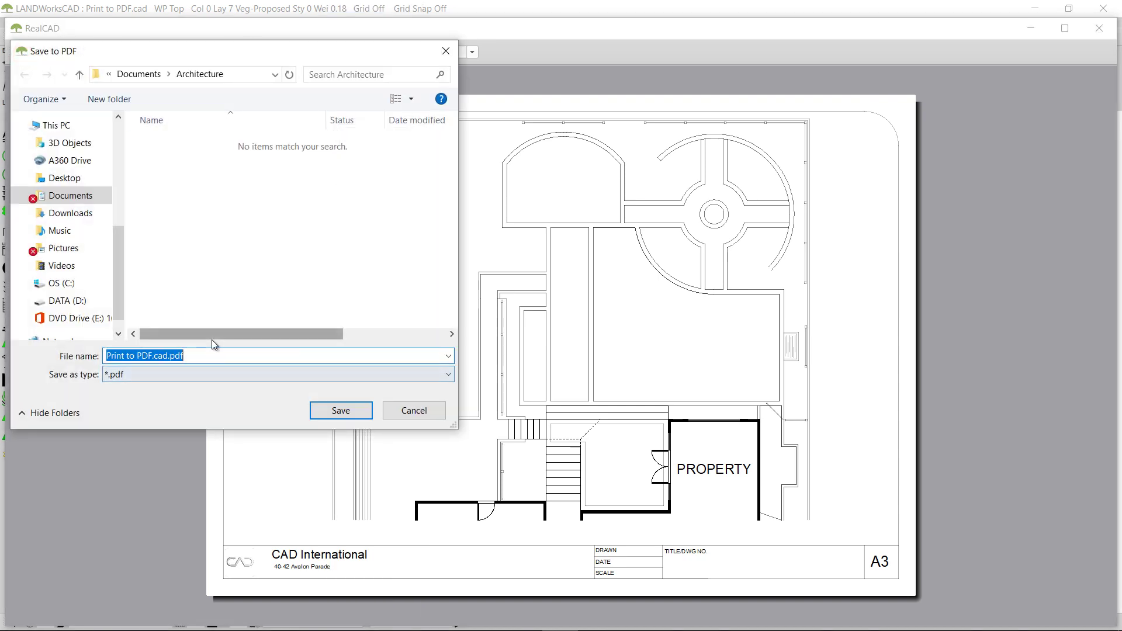
left_click(177, 355)
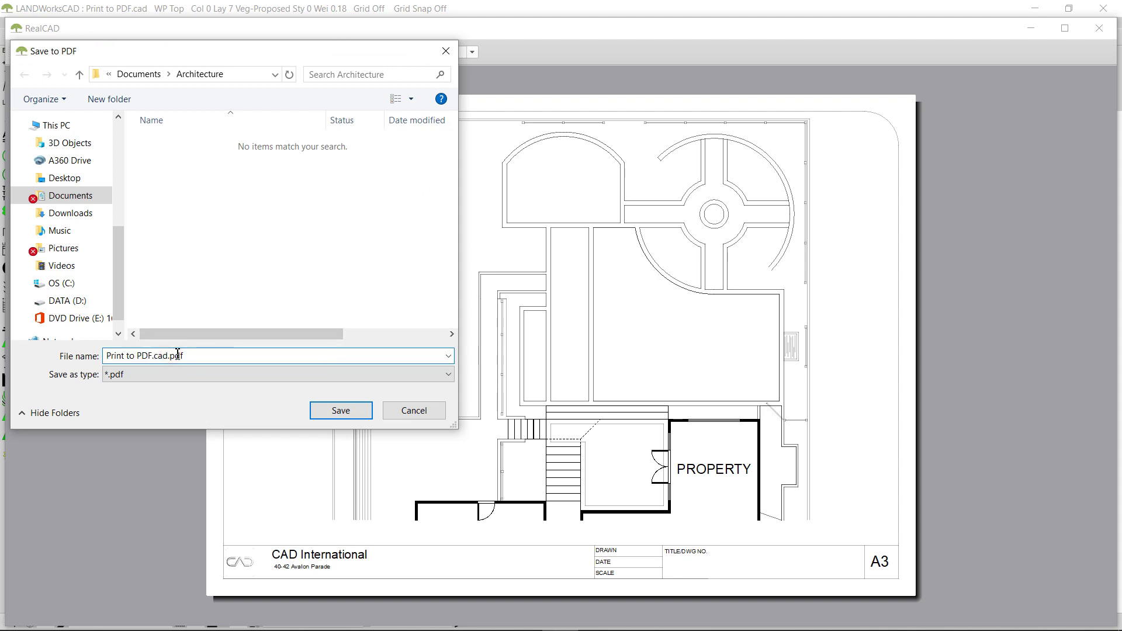
key("BackSpace")
key("BackSpace")
key("BackSpace")
key("BackSpace")
left_click(80, 199)
double_click(146, 142)
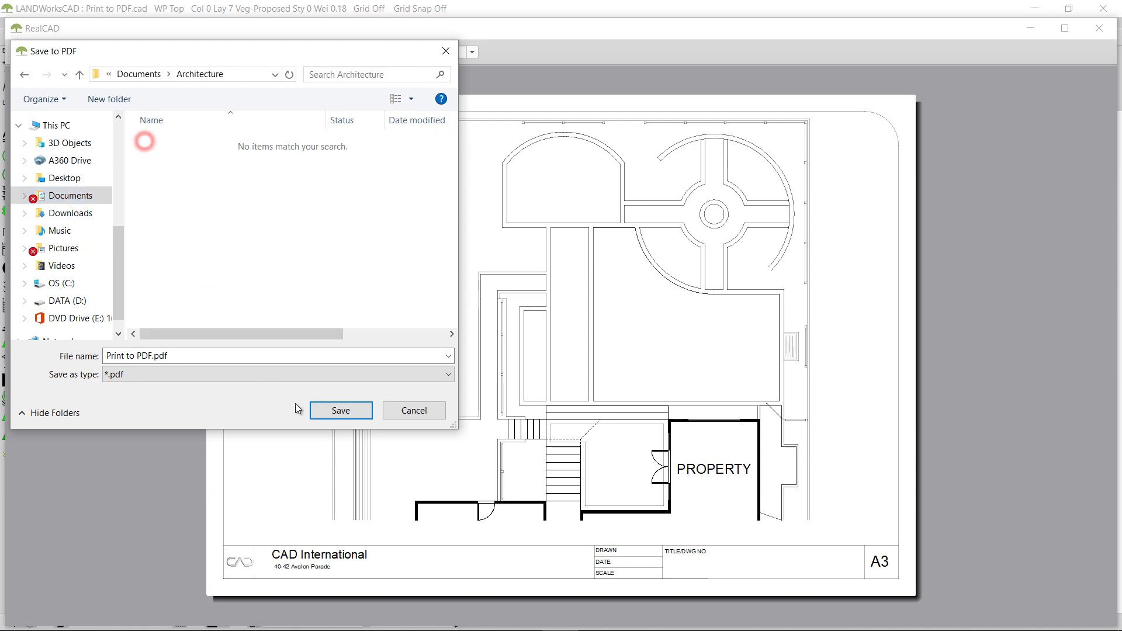
left_click(350, 409)
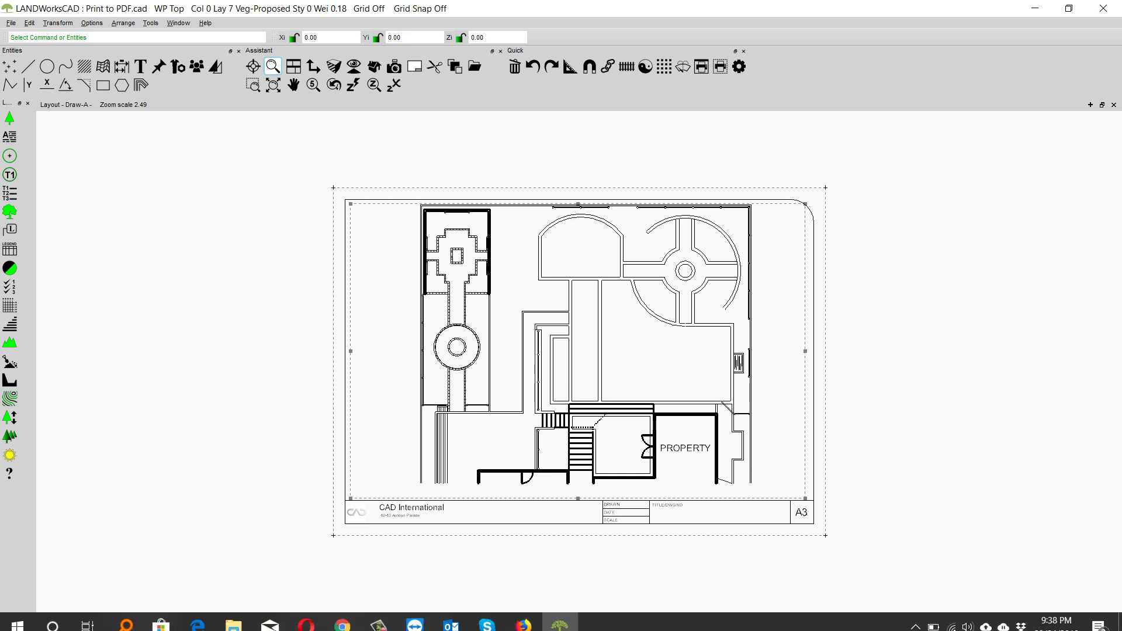
- Open File Explorer and select the exported Print to PDF.pdf
left_click(243, 626)
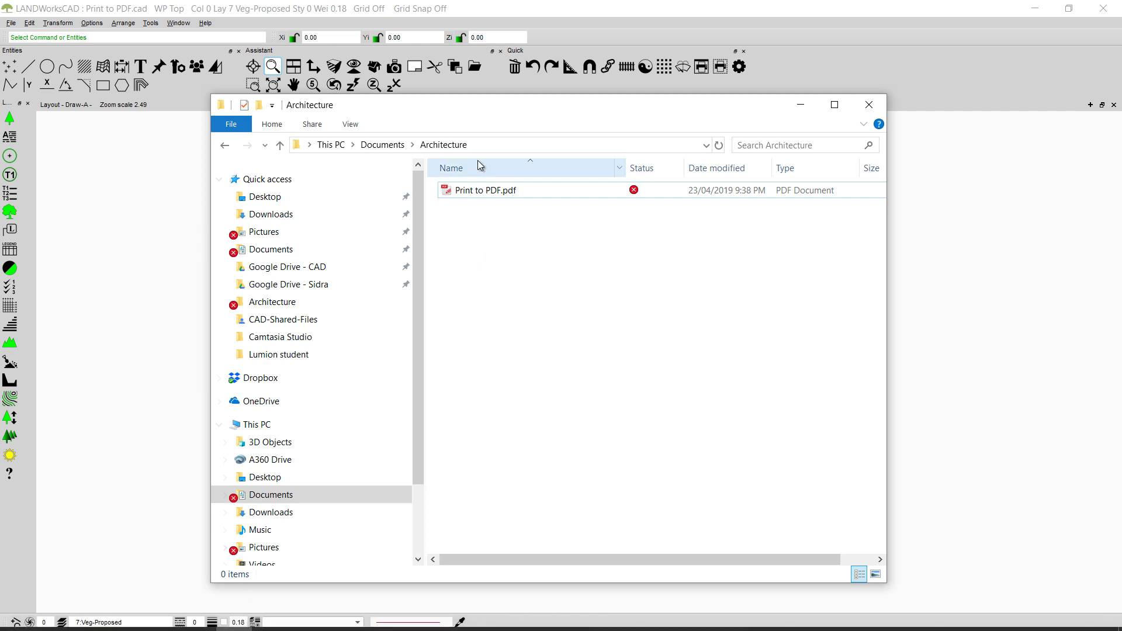
left_click(490, 325)
left_click(503, 190)
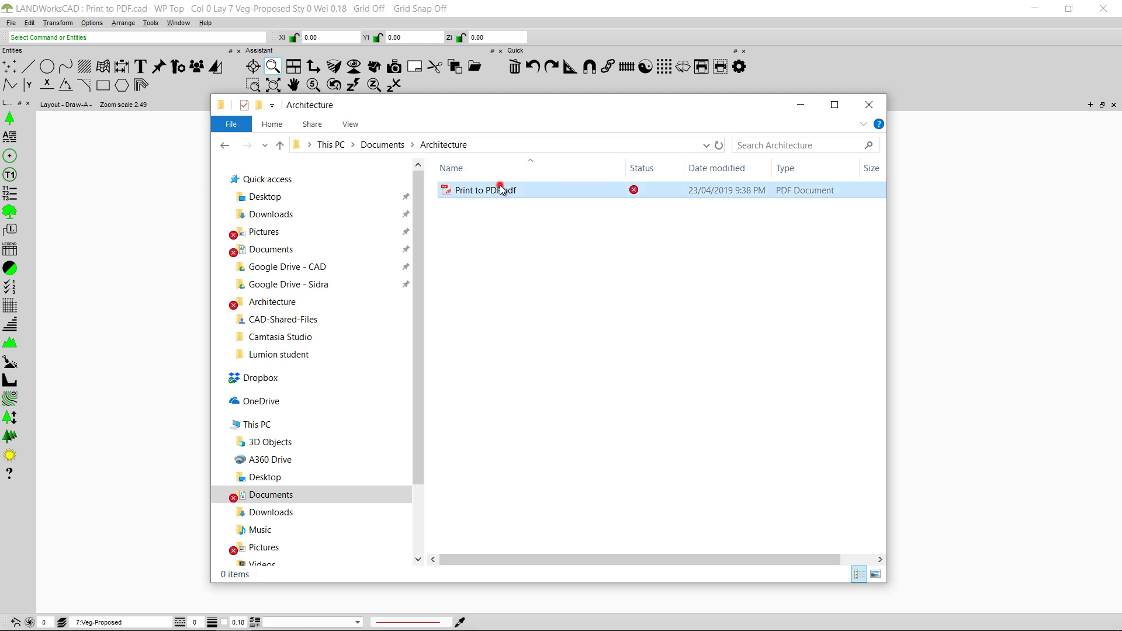
- Inspect Print to PDF.pdf in PDF-XChange Editor, then minimize the editor and File Explorer
double_click(503, 190)
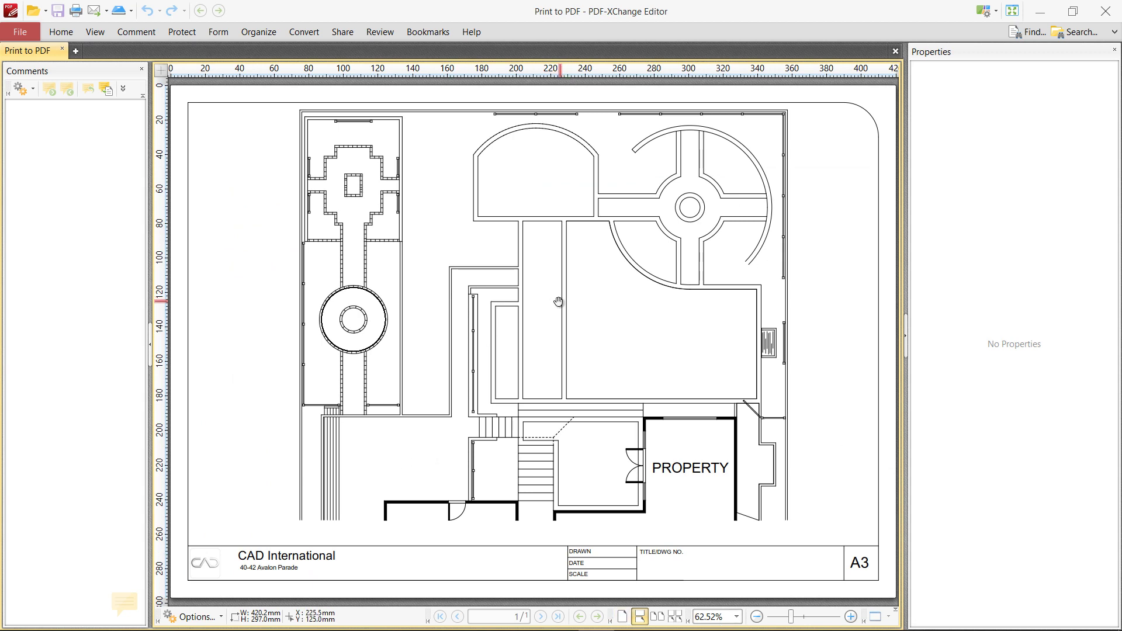
left_click(1045, 6)
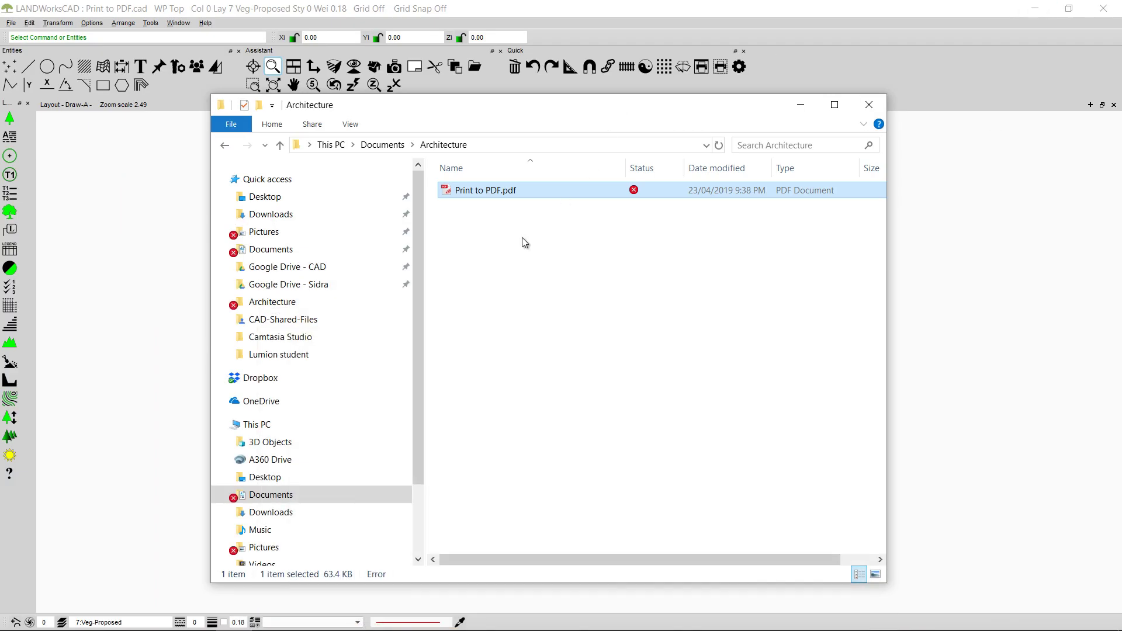
left_click(800, 106)
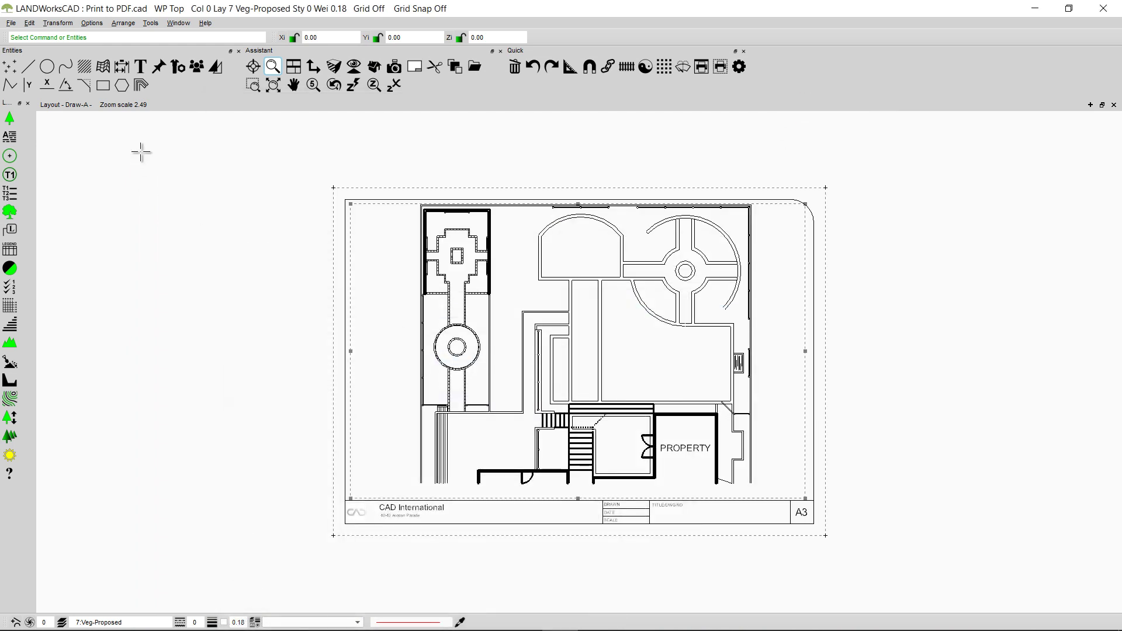
left_click(183, 25)
- Tile the windows and maximize View Top so the 1:100 top view fills the area
left_click(184, 34)
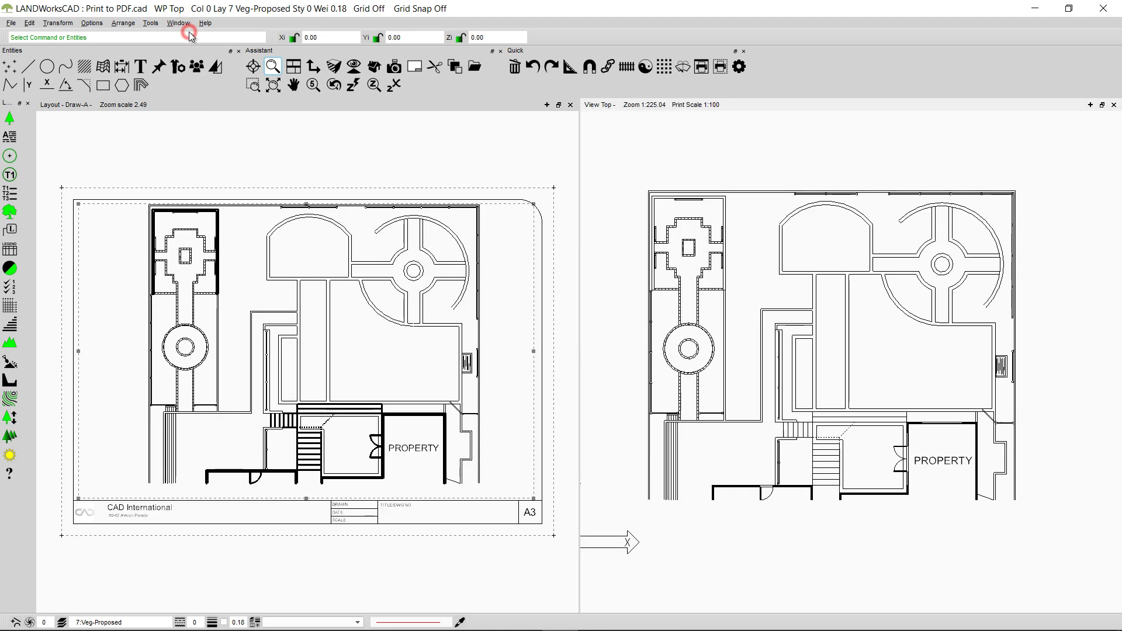
left_click(1102, 104)
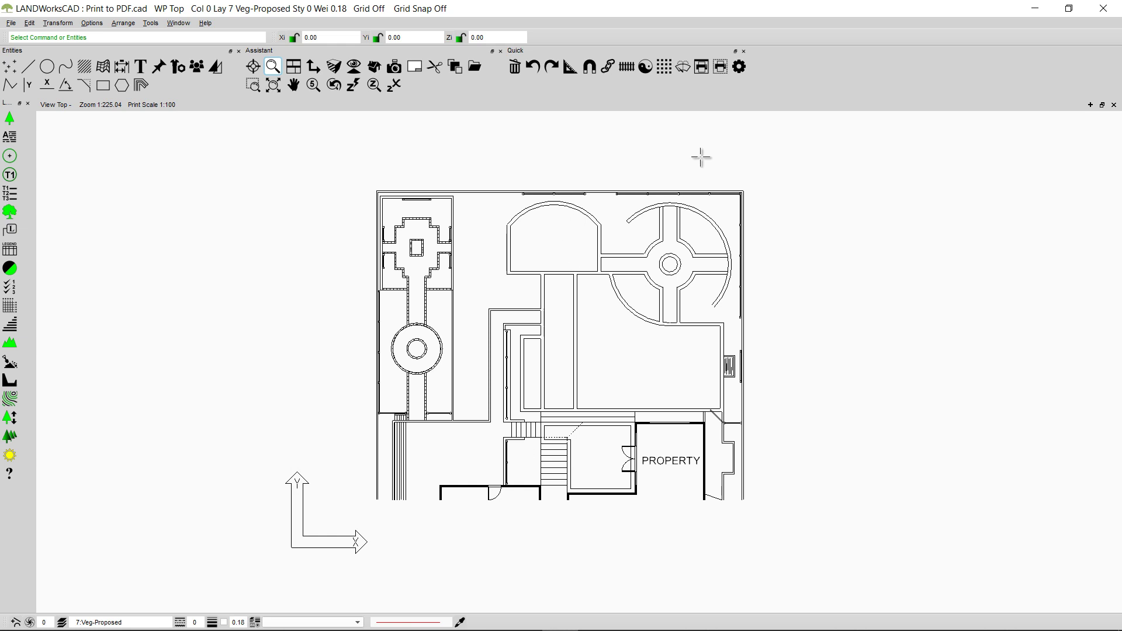
- Preview a scaled region on A3 420x297 at 1:100, framing the whole site plan
left_click(721, 68)
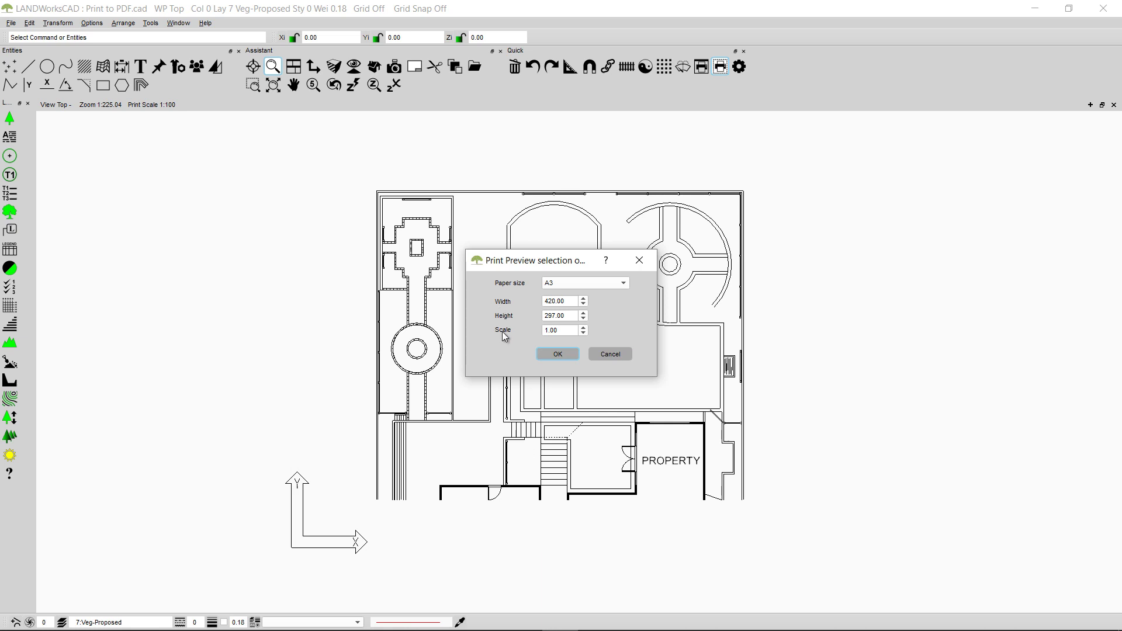
left_click(550, 333)
left_click(545, 353)
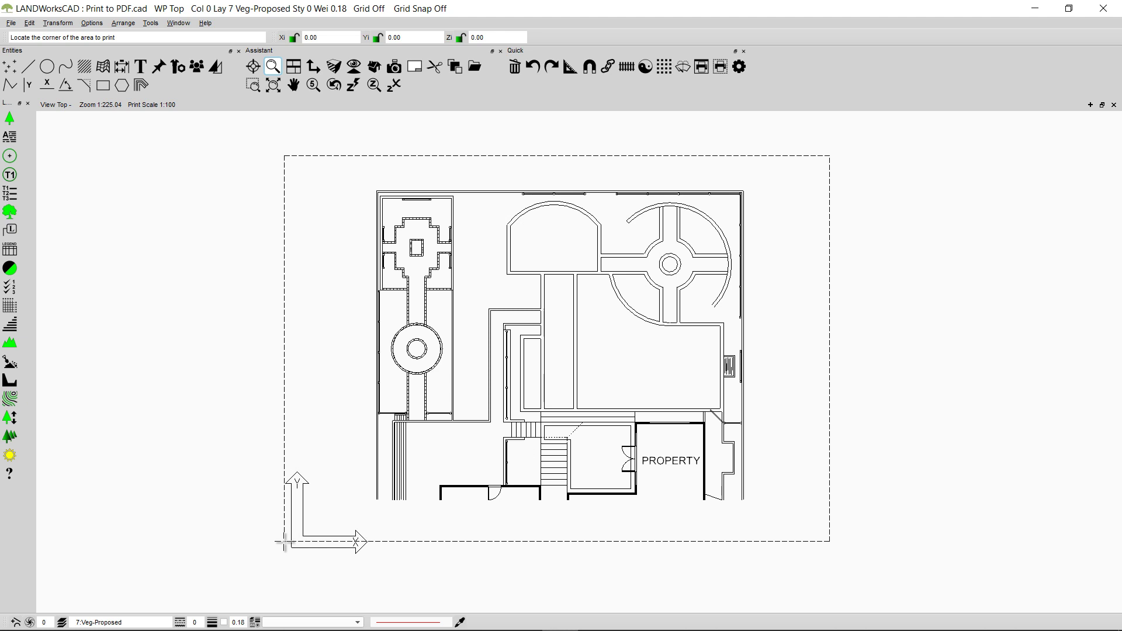
left_click(284, 543)
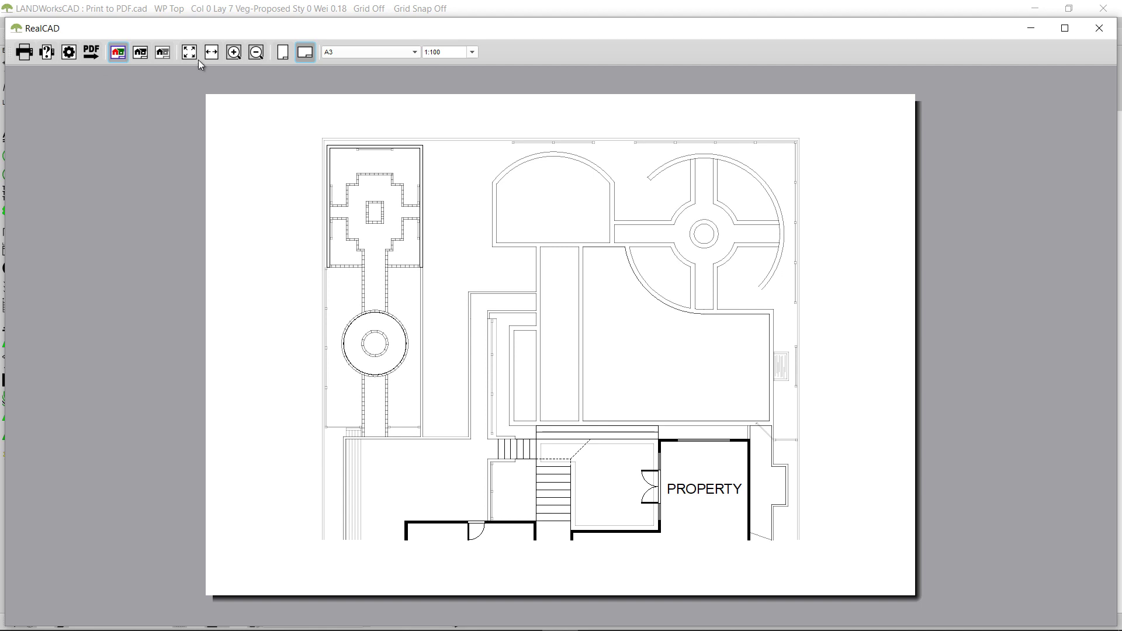
- Switch to PDF mode and save the 1:100 print over Print to PDF.pdf, confirming replacement
left_click(91, 54)
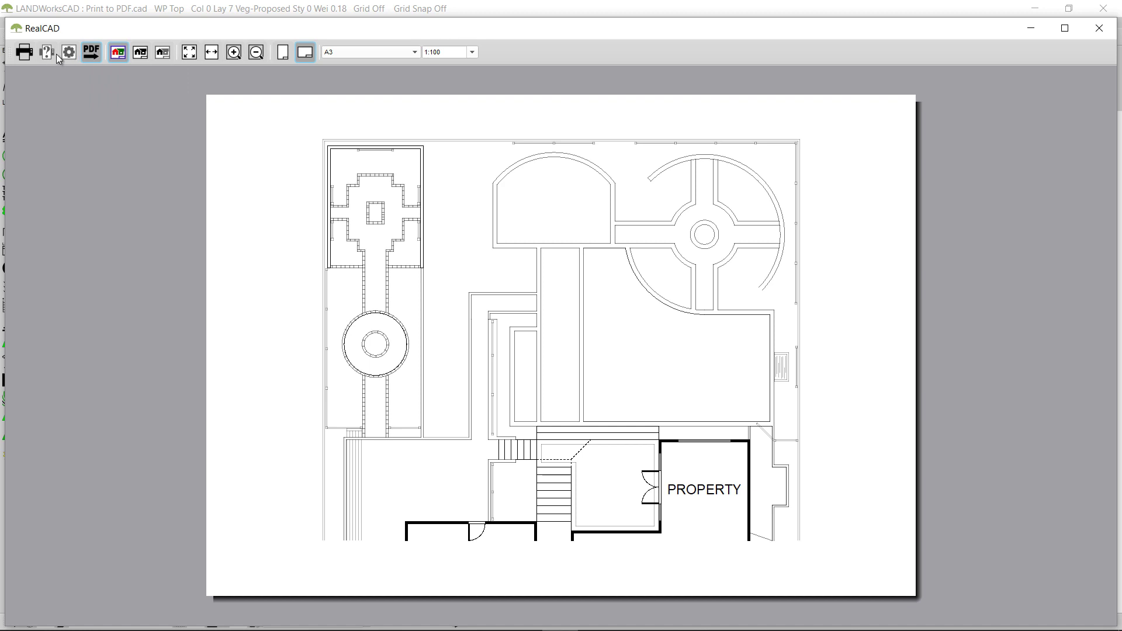
left_click(26, 52)
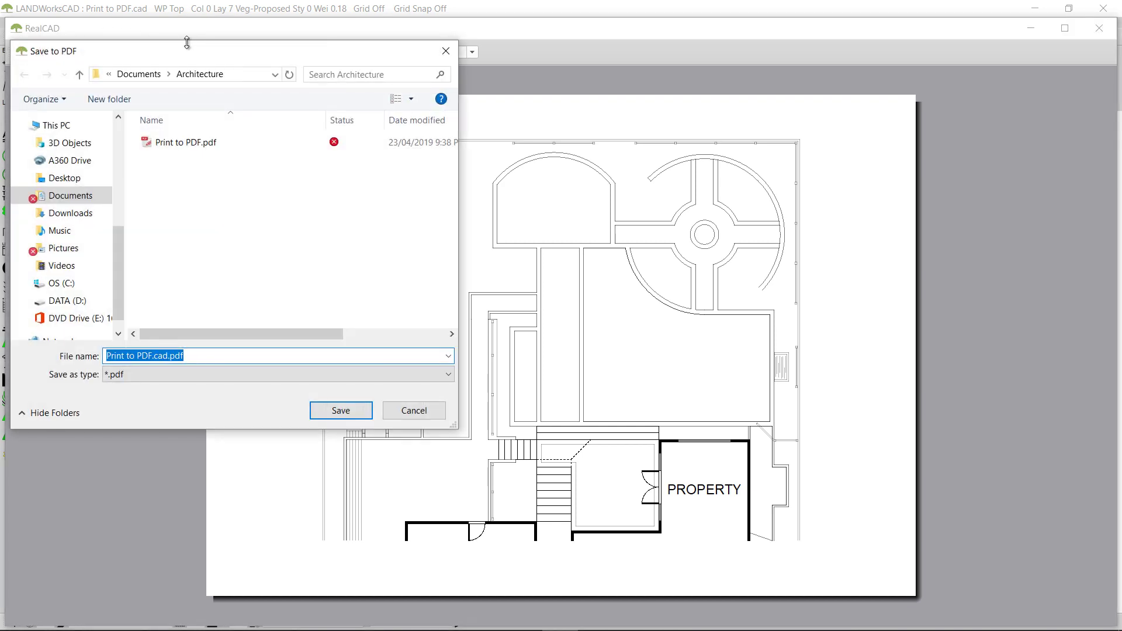
left_click(205, 145)
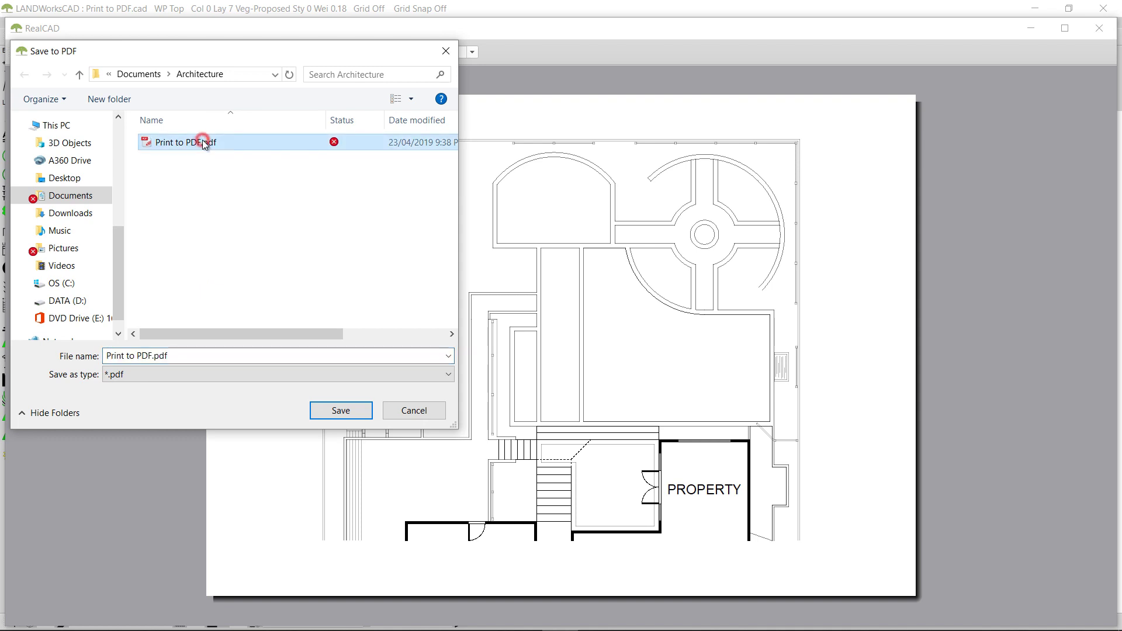
left_click(341, 410)
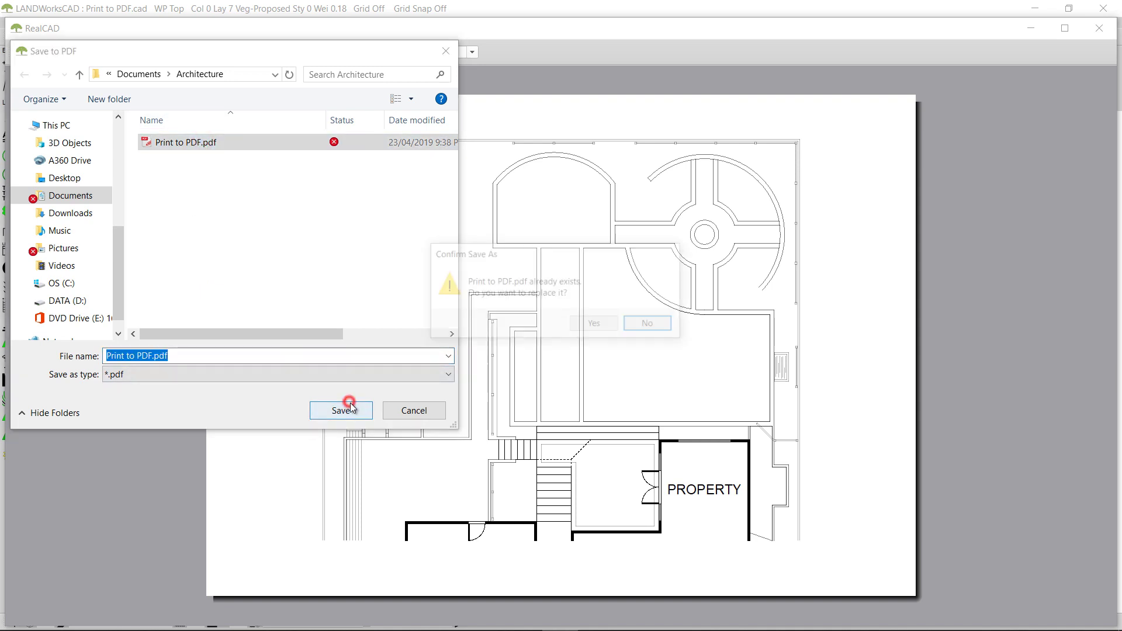
left_click(595, 324)
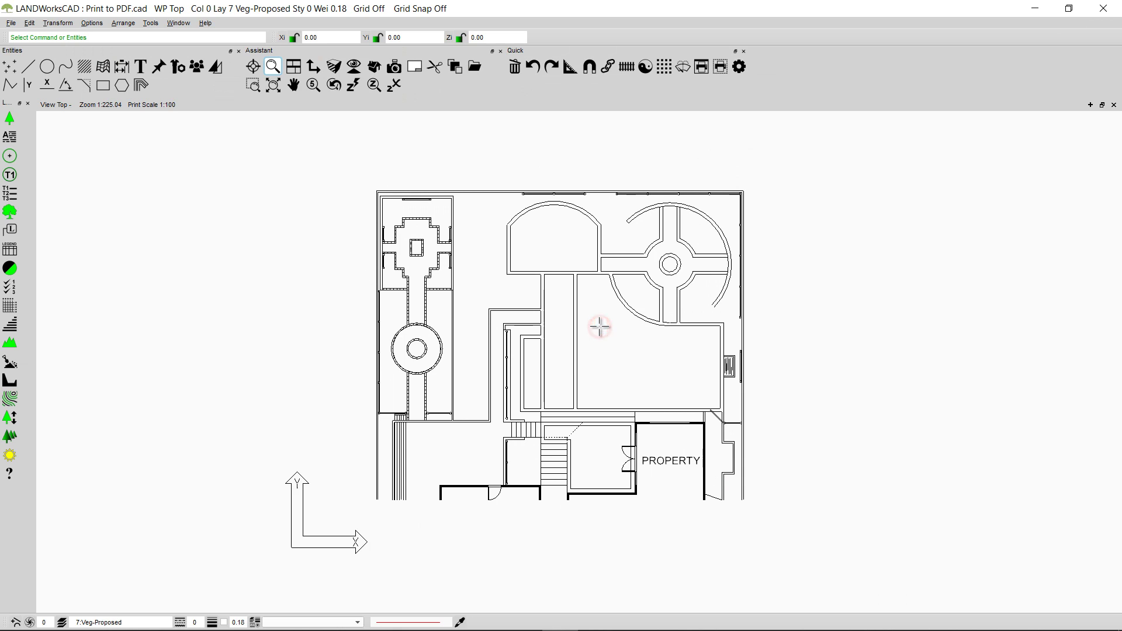